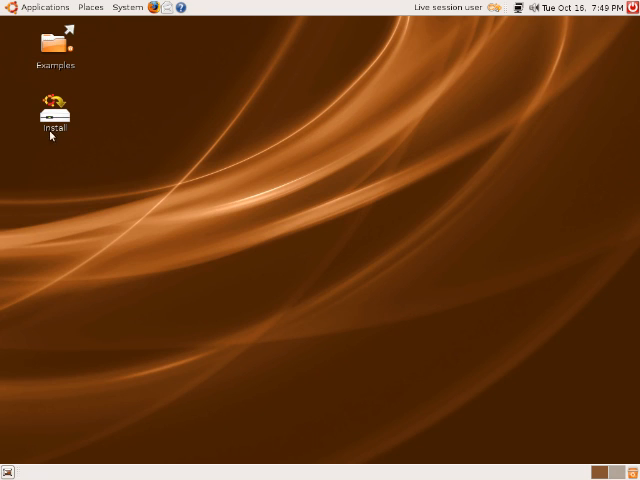
Launch the installer and keep English language and U.S. English keyboard layout.
{"action": "double_click", "coordinate": [60, 115]}
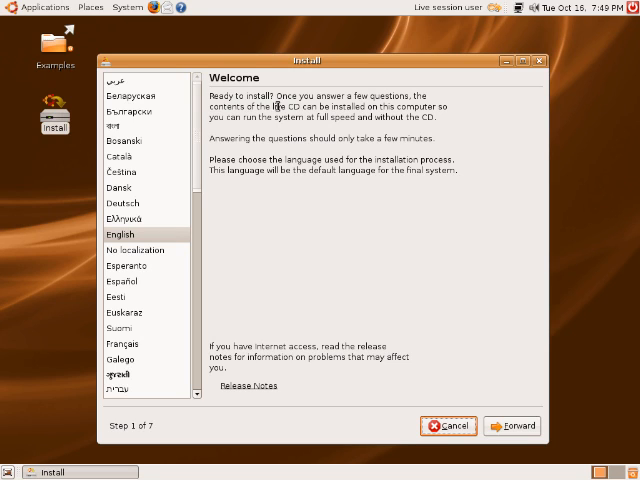
{"action": "left_click", "coordinate": [512, 426]}
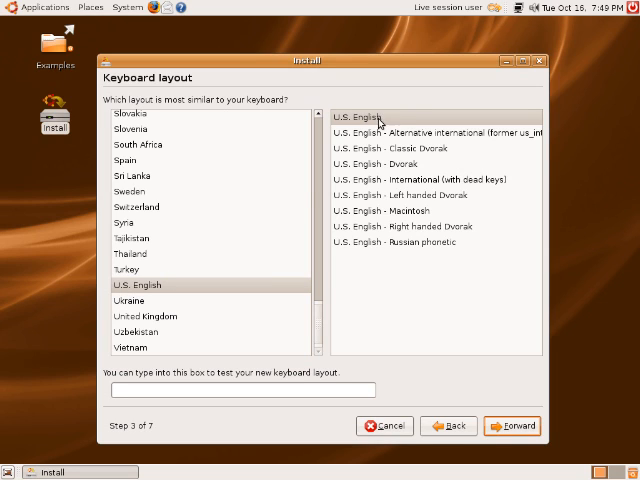
{"action": "left_click", "coordinate": [510, 426]}
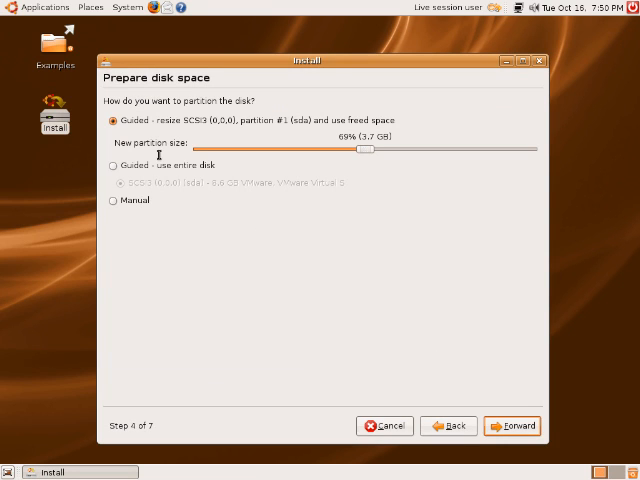
Choose 'Guided - use entire disk' for the 8.6 GB disk and continue.
{"action": "left_click", "coordinate": [113, 165]}
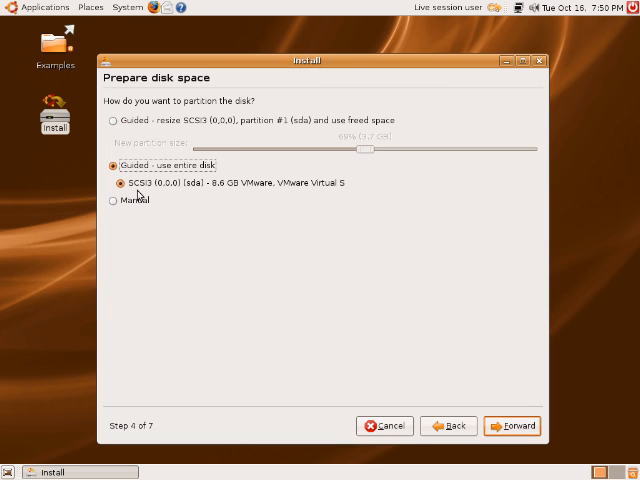
{"action": "left_click", "coordinate": [511, 426]}
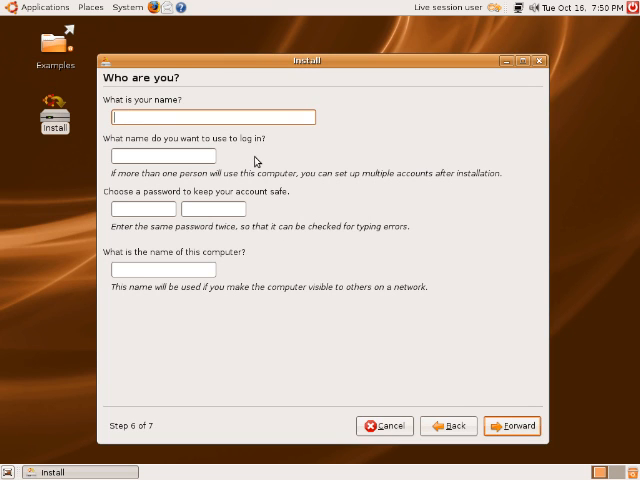
{"action": "type", "text": "Rich"}
Fill in the name, login and password twice, then continue to the summary.
{"action": "key", "text": "Tab"}
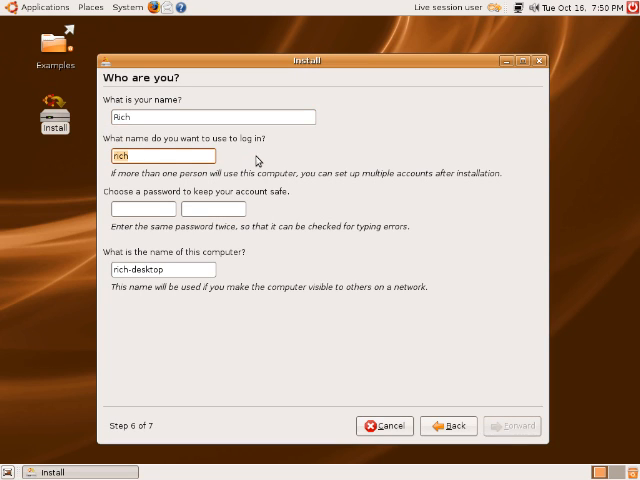
{"action": "key", "text": "Tab"}
{"action": "type", "text": "********"}
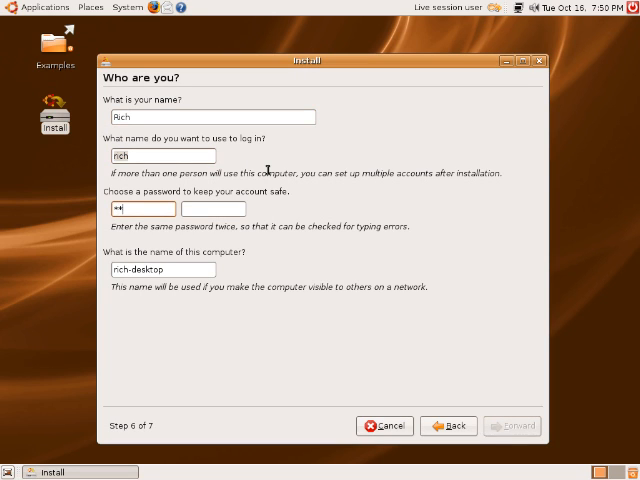
{"action": "key", "text": "Tab"}
{"action": "type", "text": "********"}
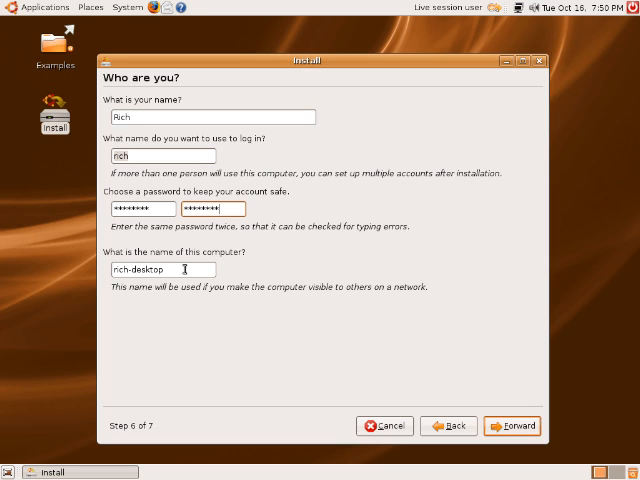
{"action": "left_click", "coordinate": [512, 426]}
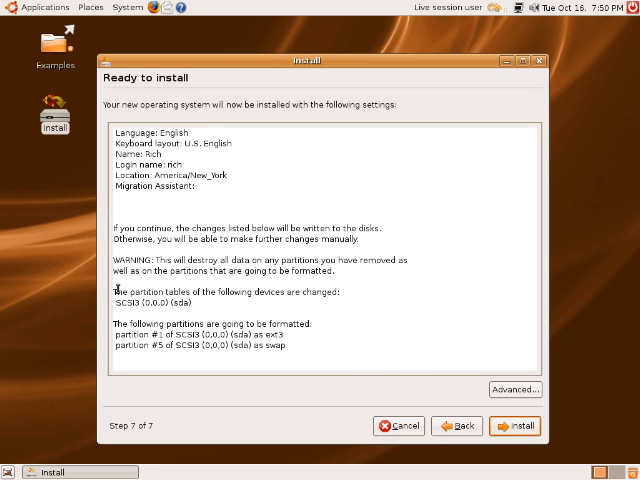
Review the advanced options unchanged and start installing the system.
{"action": "left_click", "coordinate": [519, 389]}
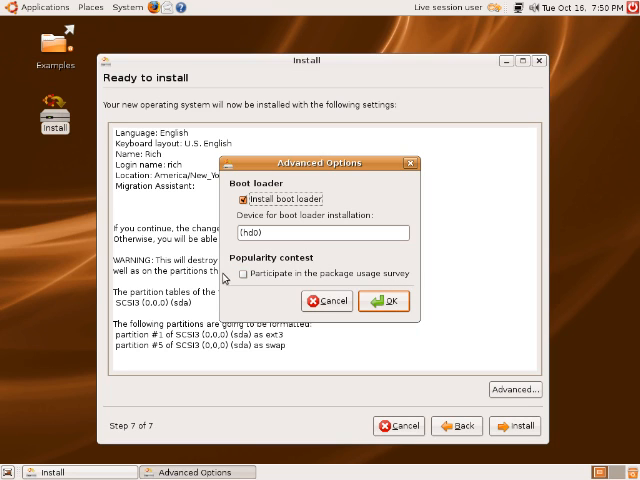
{"action": "left_click", "coordinate": [369, 301]}
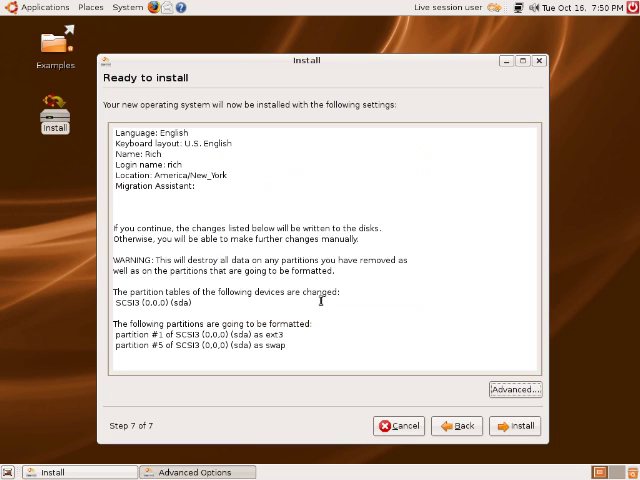
{"action": "left_click", "coordinate": [515, 426]}
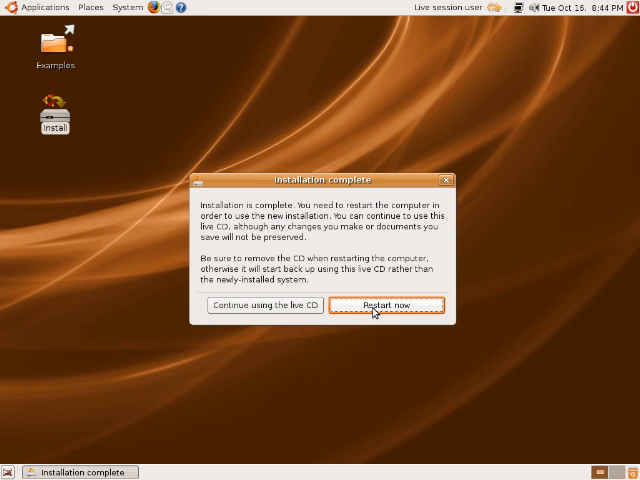
Restart into the newly installed system once installation completes.
{"action": "left_click", "coordinate": [375, 312]}
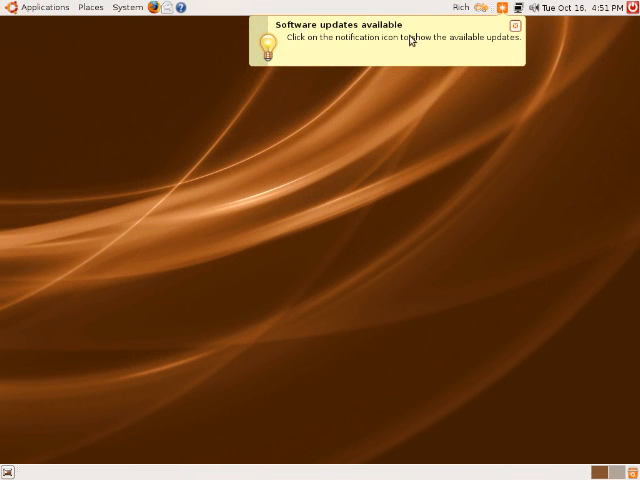
Dismiss the updates notice, open Update Manager and start installing all 93 updates.
{"action": "left_click", "coordinate": [515, 25]}
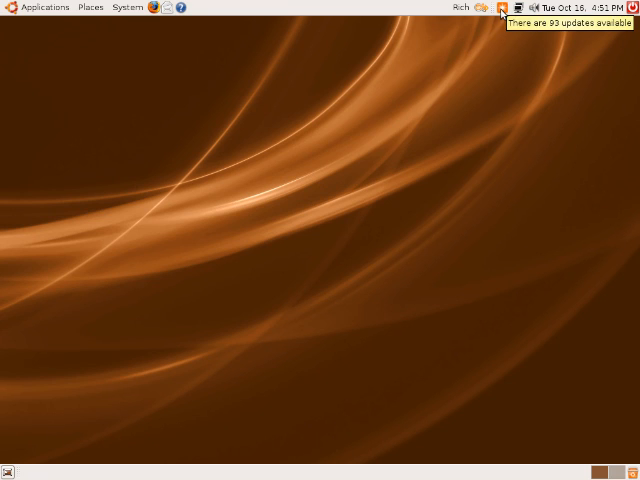
{"action": "mouse_move", "coordinate": [503, 8]}
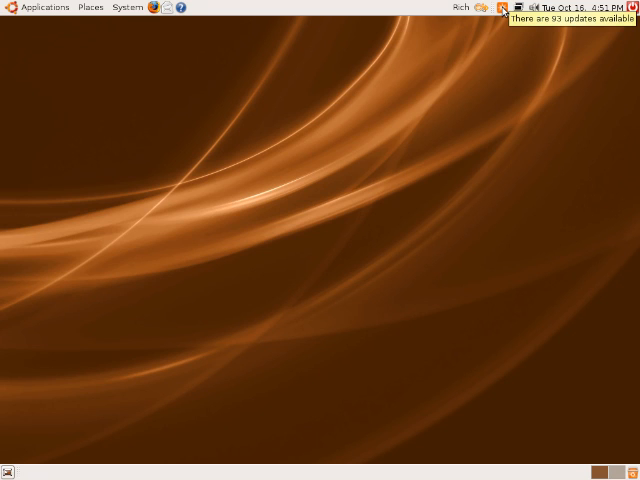
{"action": "left_click", "coordinate": [503, 9]}
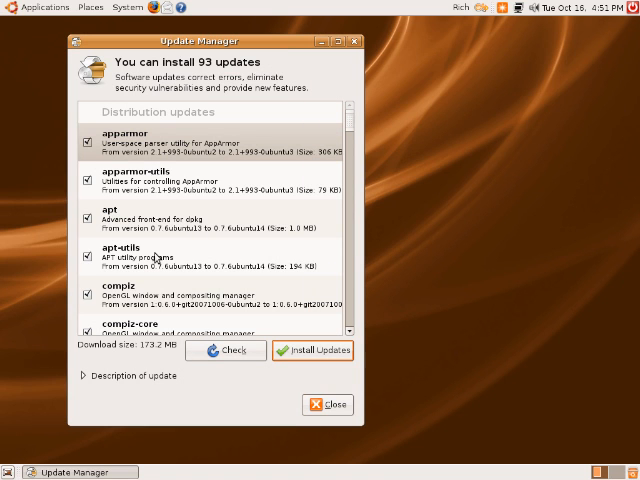
{"action": "left_click", "coordinate": [313, 351]}
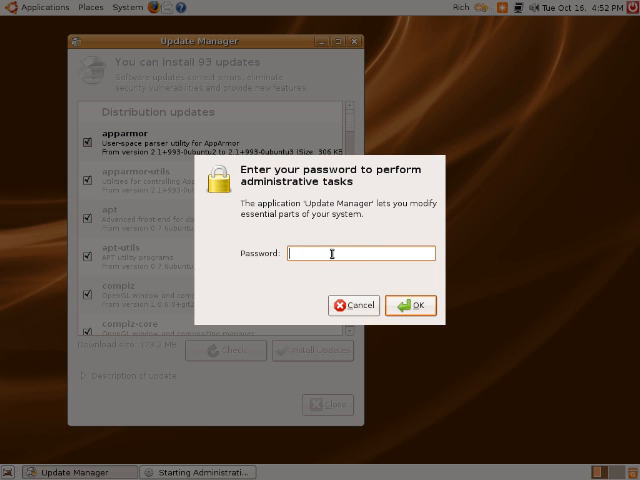
{"action": "type", "text": "********"}
Authenticate with the password and briefly view per-file download progress.
{"action": "left_click", "coordinate": [411, 305]}
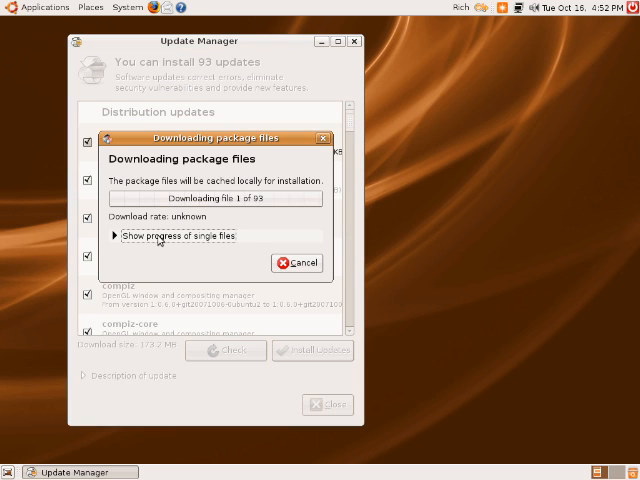
{"action": "left_click", "coordinate": [158, 241]}
{"action": "left_click", "coordinate": [142, 240]}
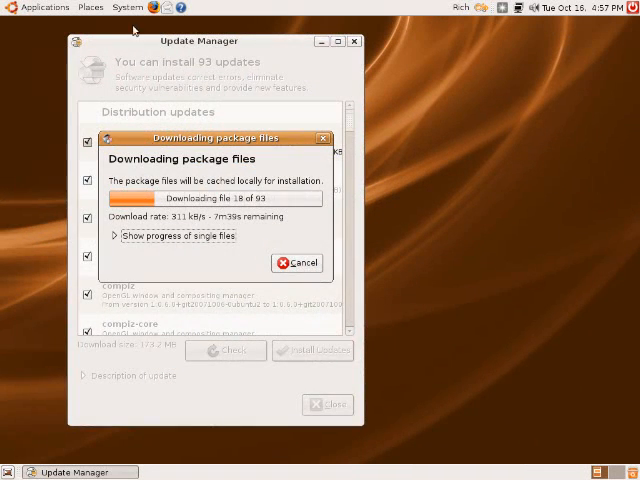
Minimise Update Manager and open the Deskbar search entry to find Firefox.
{"action": "left_click", "coordinate": [321, 42]}
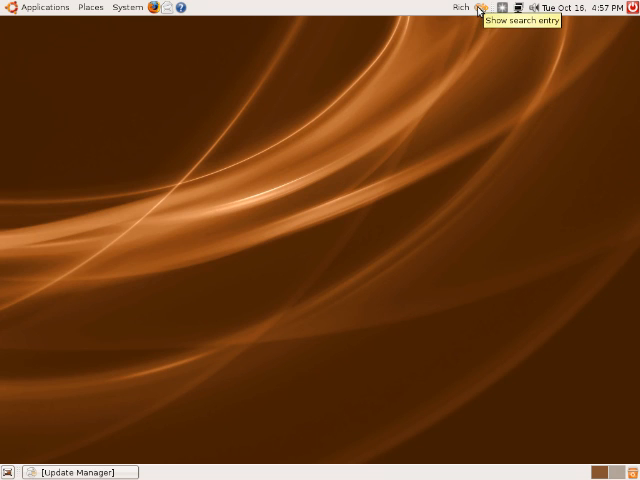
{"action": "left_click", "coordinate": [480, 8]}
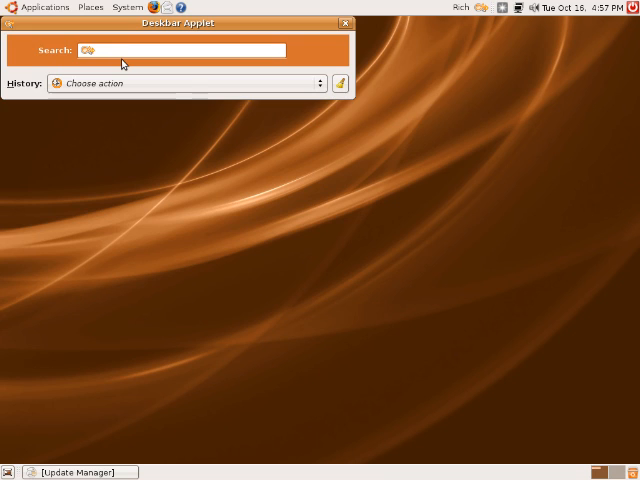
{"action": "type", "text": "firefox"}
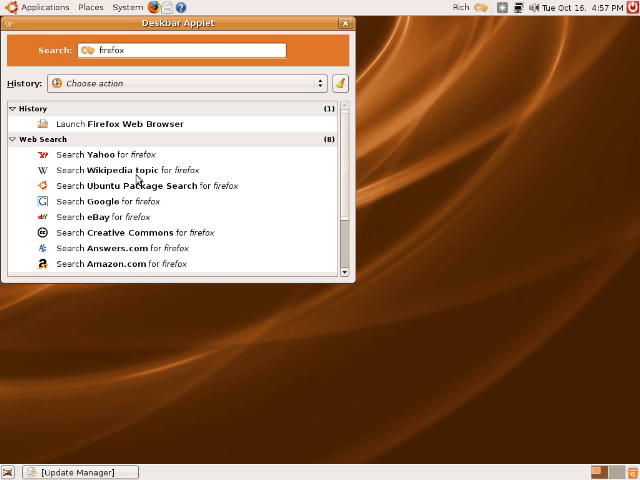
{"action": "scroll", "coordinate": [118, 193], "scroll_direction": "down", "scroll_amount": 1}
{"action": "scroll", "coordinate": [118, 193], "scroll_direction": "down", "scroll_amount": 1}
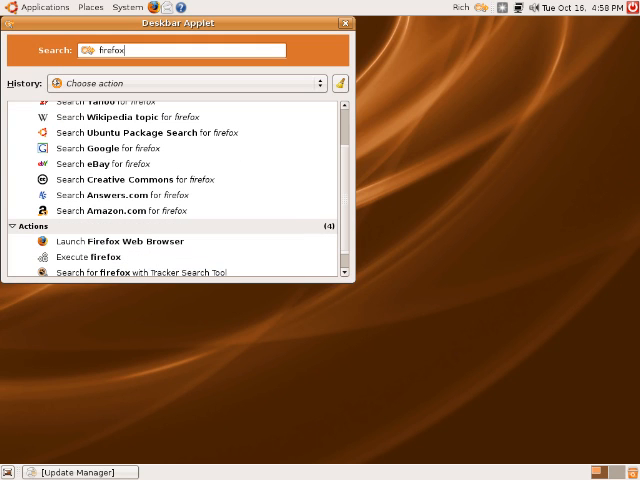
{"action": "left_click", "coordinate": [134, 242]}
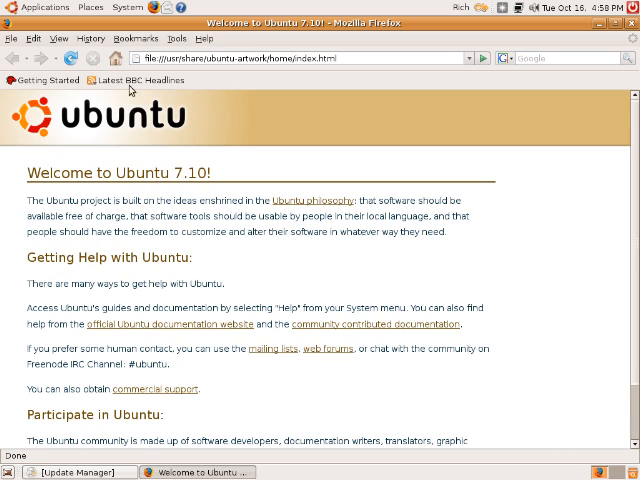
{"action": "left_click", "coordinate": [26, 7]}
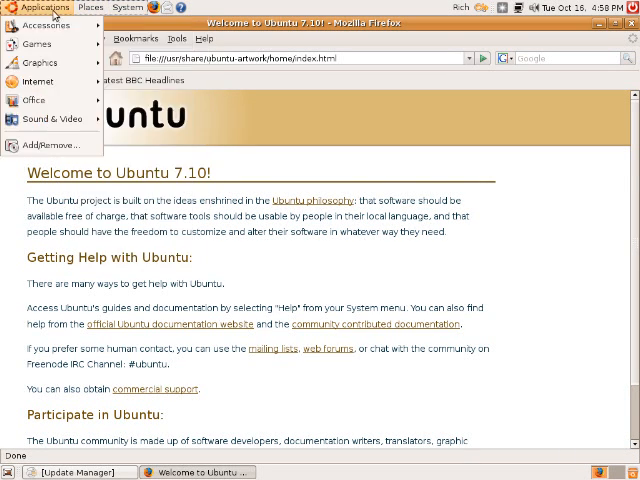
{"action": "left_click", "coordinate": [33, 7]}
{"action": "left_click_drag", "start_coordinate": [347, 58], "coordinate": [140, 58]}
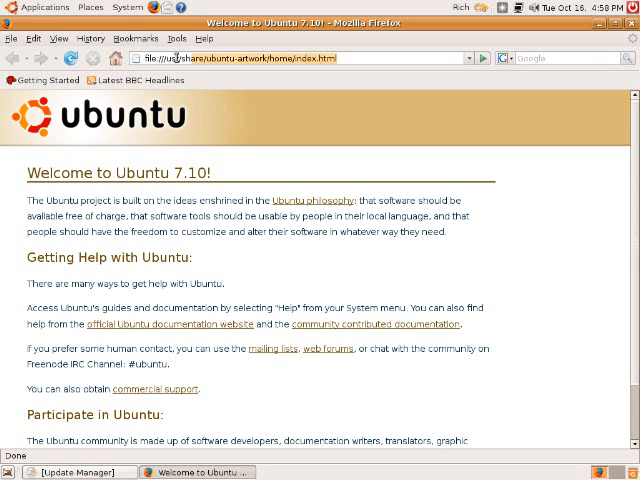
{"action": "type", "text": "www.pcmec"}
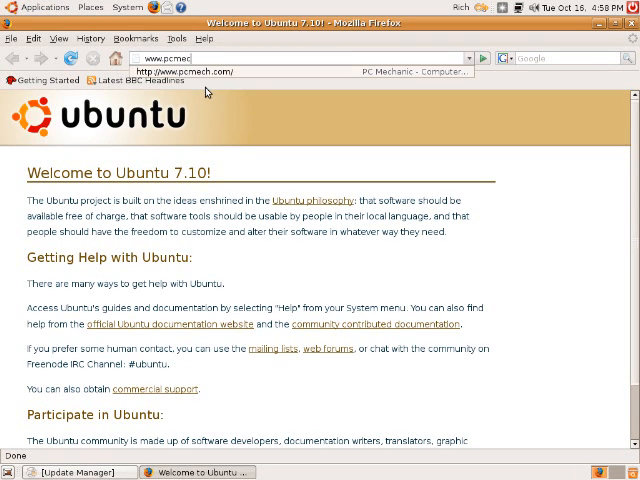
{"action": "type", "text": "h.com"}
{"action": "key", "text": "Return"}
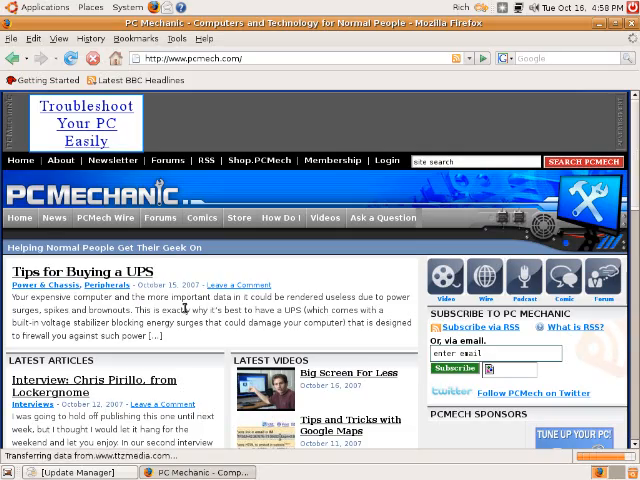
{"action": "scroll", "coordinate": [170, 320], "scroll_direction": "down", "scroll_amount": 1}
{"action": "scroll", "coordinate": [158, 200], "scroll_direction": "down", "scroll_amount": 1}
{"action": "scroll", "coordinate": [158, 200], "scroll_direction": "down", "scroll_amount": 1}
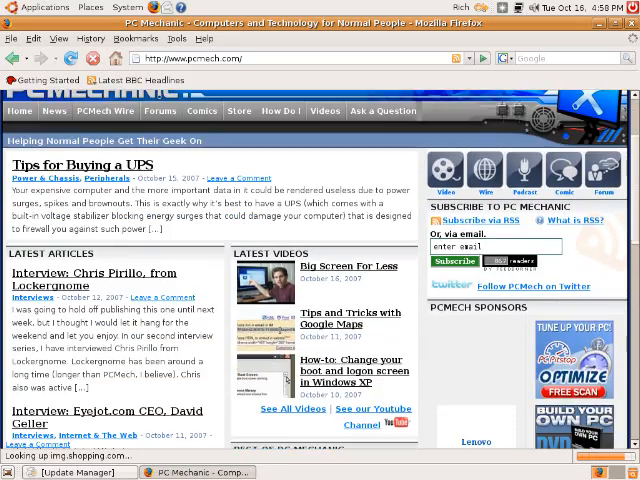
{"action": "scroll", "coordinate": [158, 250], "scroll_direction": "down", "scroll_amount": 2}
{"action": "scroll", "coordinate": [160, 300], "scroll_direction": "down", "scroll_amount": 1}
{"action": "scroll", "coordinate": [165, 310], "scroll_direction": "down", "scroll_amount": 1}
{"action": "scroll", "coordinate": [165, 310], "scroll_direction": "down", "scroll_amount": 1}
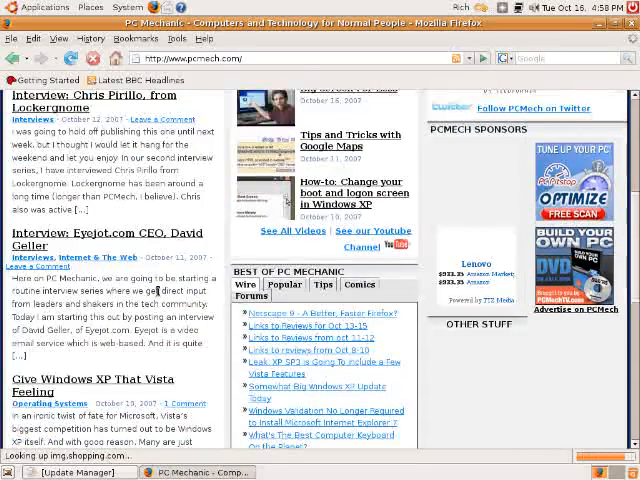
{"action": "scroll", "coordinate": [160, 300], "scroll_direction": "up", "scroll_amount": 1}
{"action": "scroll", "coordinate": [158, 290], "scroll_direction": "up", "scroll_amount": 2}
{"action": "scroll", "coordinate": [157, 290], "scroll_direction": "up", "scroll_amount": 3}
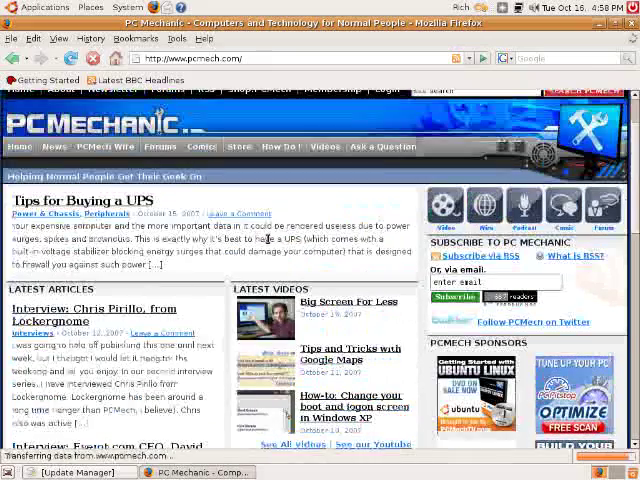
Minimise Firefox and open Appearance Preferences from System > Preferences.
{"action": "left_click", "coordinate": [599, 23]}
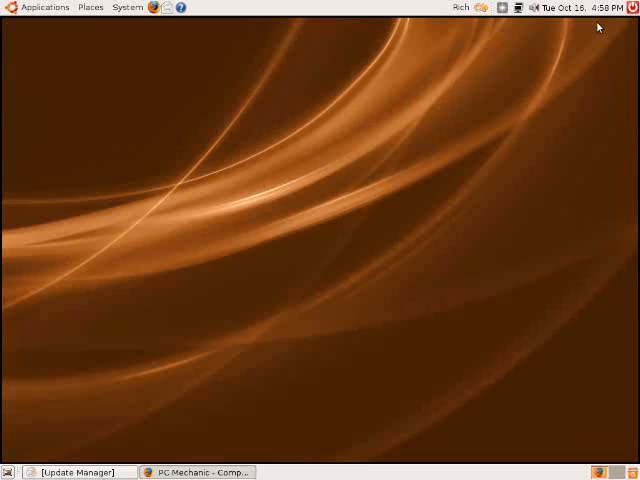
{"action": "left_click", "coordinate": [127, 7]}
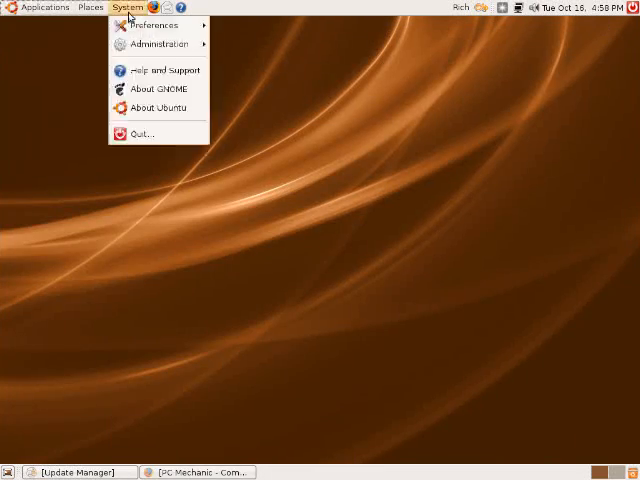
{"action": "mouse_move", "coordinate": [155, 25]}
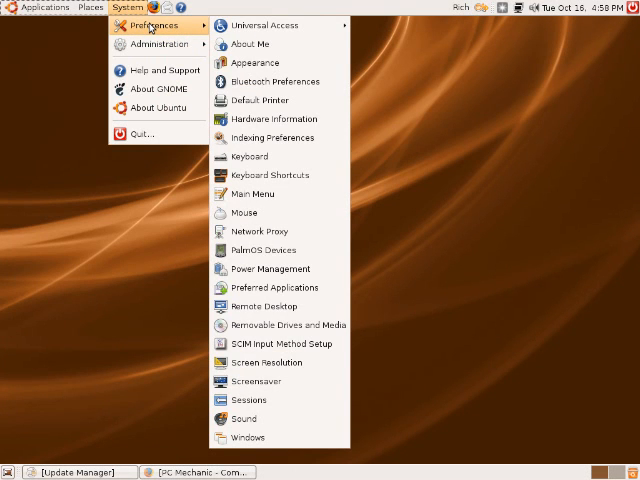
{"action": "left_click", "coordinate": [255, 62]}
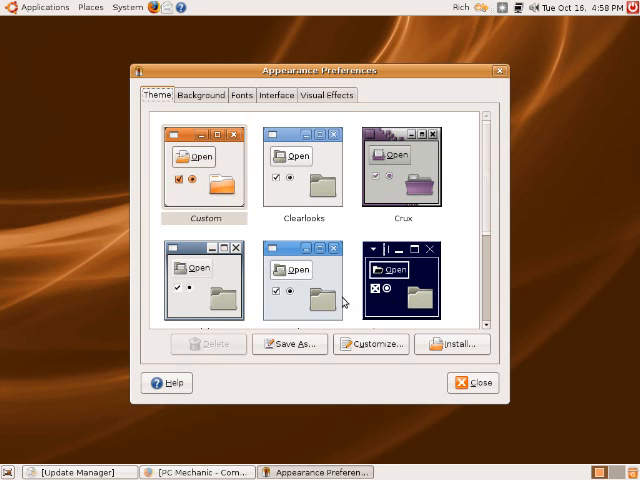
{"action": "left_click_drag", "start_coordinate": [487, 233], "coordinate": [488, 320]}
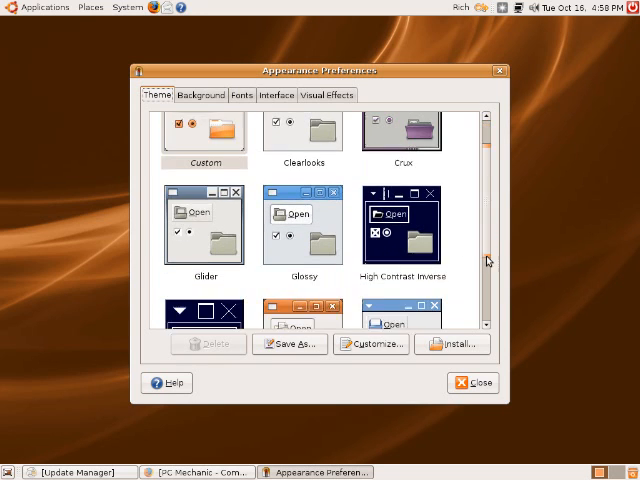
{"action": "scroll", "coordinate": [505, 300], "scroll_direction": "up", "scroll_amount": 4}
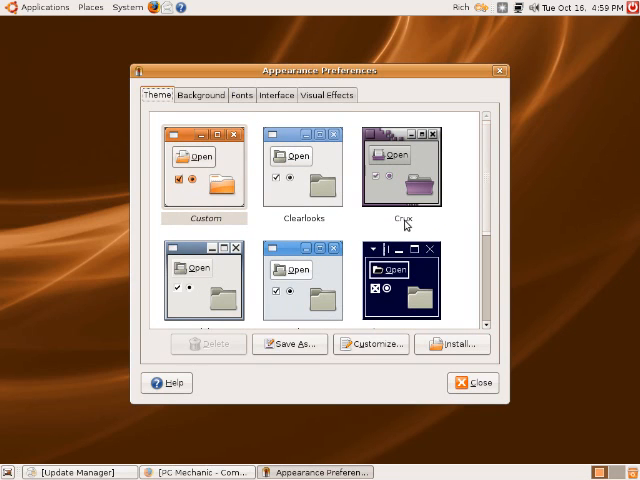
Try the Crux, Clearlooks and High Contrast Inverse themes, then return to Custom.
{"action": "left_click", "coordinate": [405, 185]}
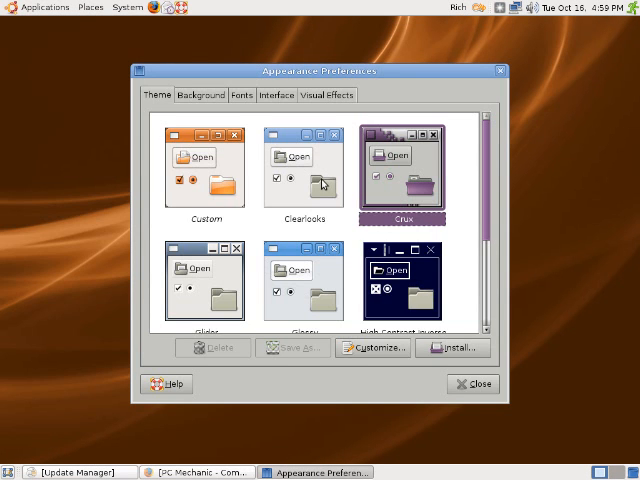
{"action": "left_click", "coordinate": [306, 125]}
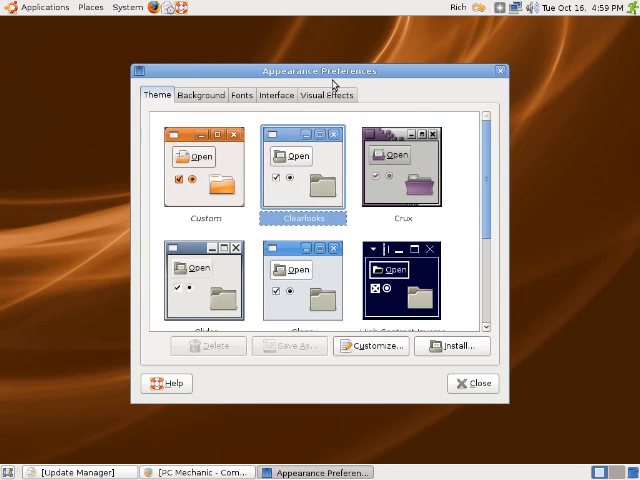
{"action": "scroll", "coordinate": [488, 330], "scroll_direction": "down", "scroll_amount": 3}
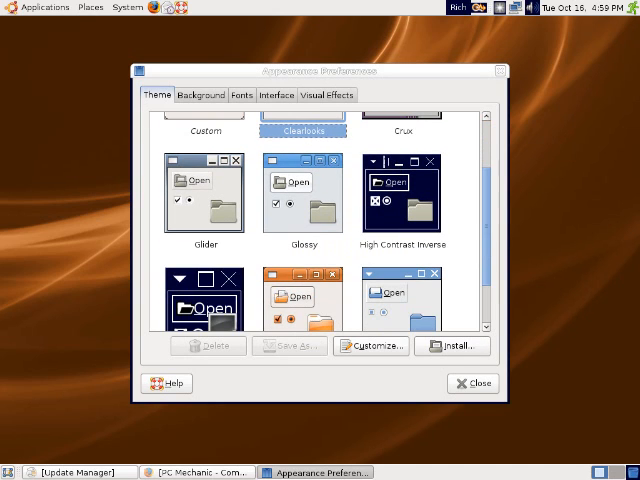
{"action": "left_click", "coordinate": [387, 218]}
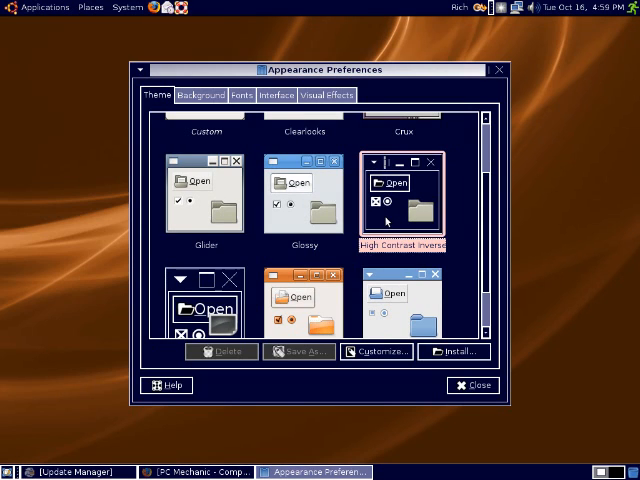
{"action": "left_click", "coordinate": [487, 121]}
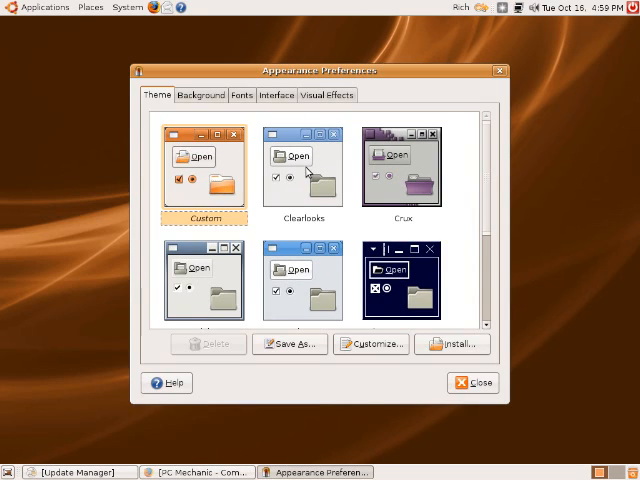
Set the dark leather texture as the wallpaper and close Appearance Preferences.
{"action": "left_click", "coordinate": [197, 98]}
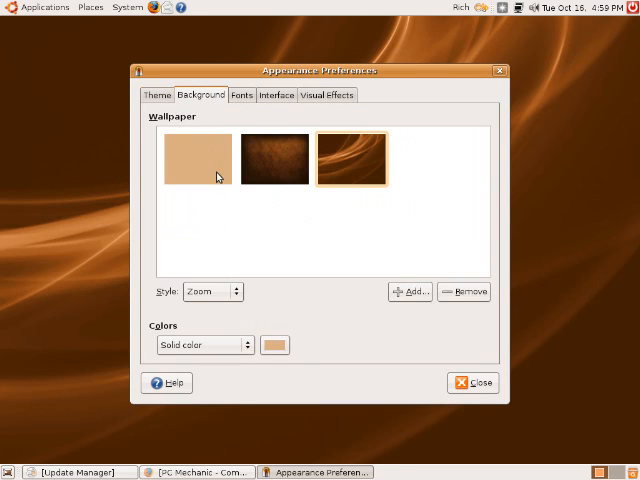
{"action": "left_click", "coordinate": [267, 172]}
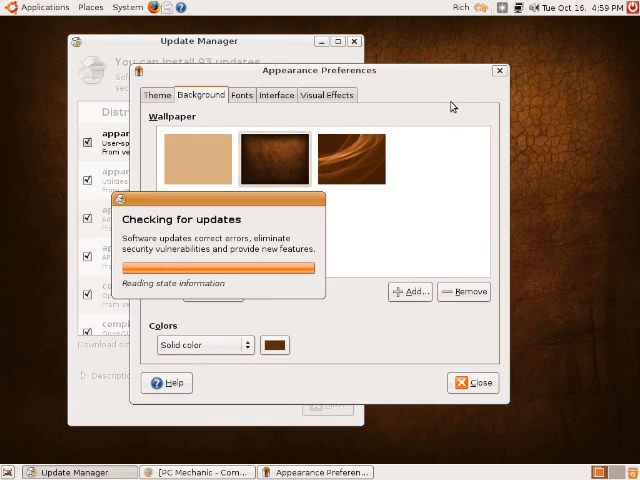
{"action": "left_click", "coordinate": [446, 80]}
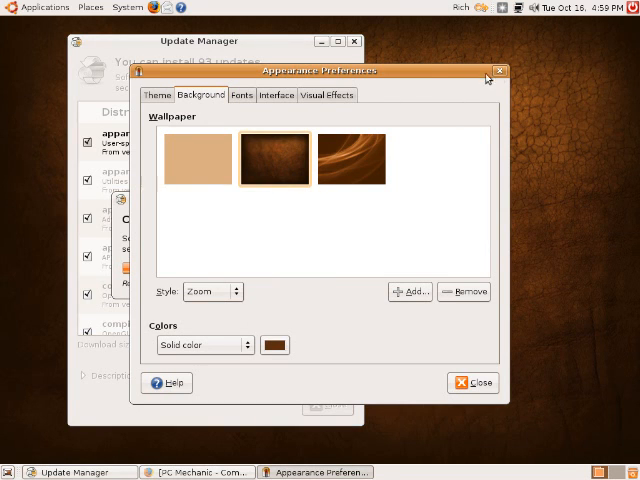
{"action": "left_click", "coordinate": [320, 41]}
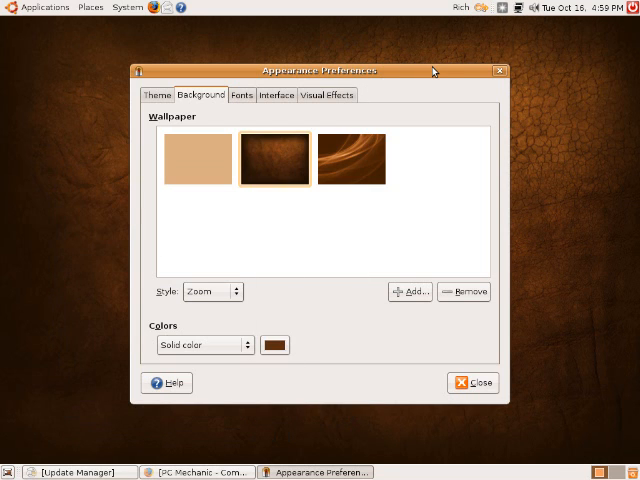
{"action": "left_click", "coordinate": [478, 383]}
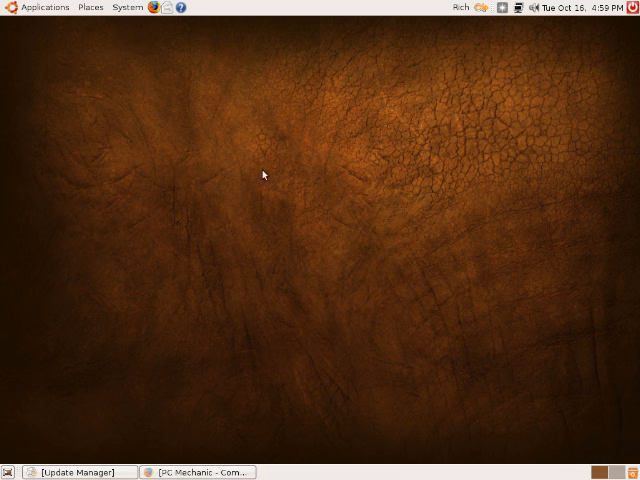
{"action": "left_click", "coordinate": [127, 7]}
{"action": "mouse_move", "coordinate": [155, 25]}
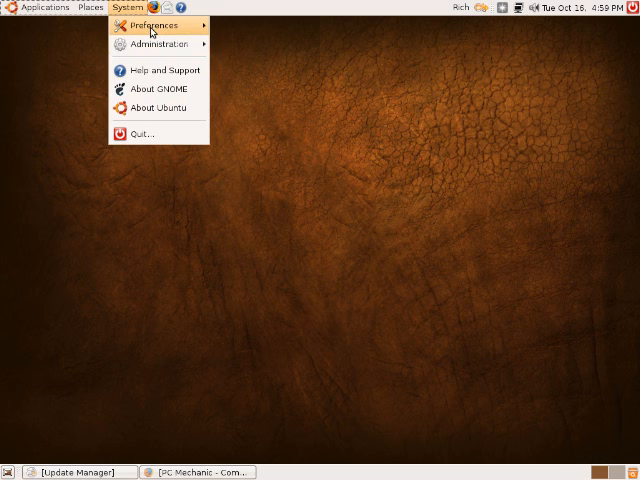
{"action": "left_click", "coordinate": [255, 62]}
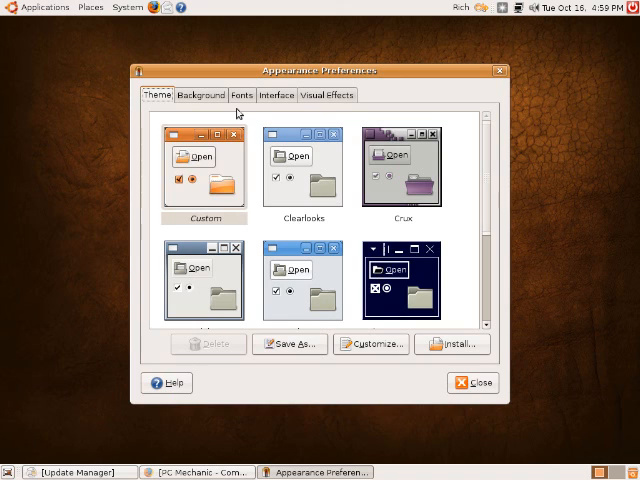
{"action": "left_click", "coordinate": [241, 96]}
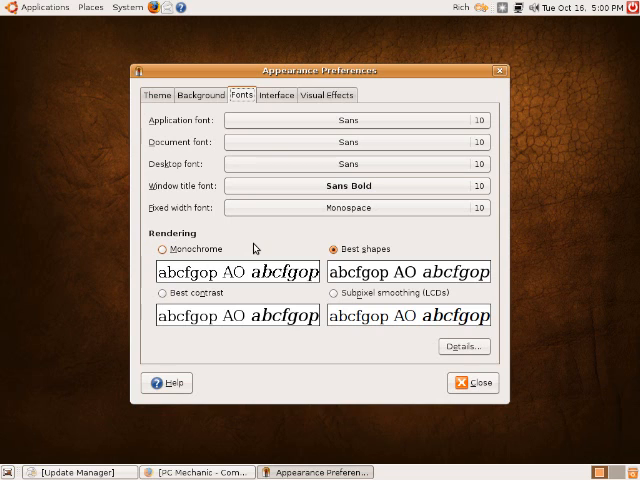
{"action": "left_click", "coordinate": [276, 95]}
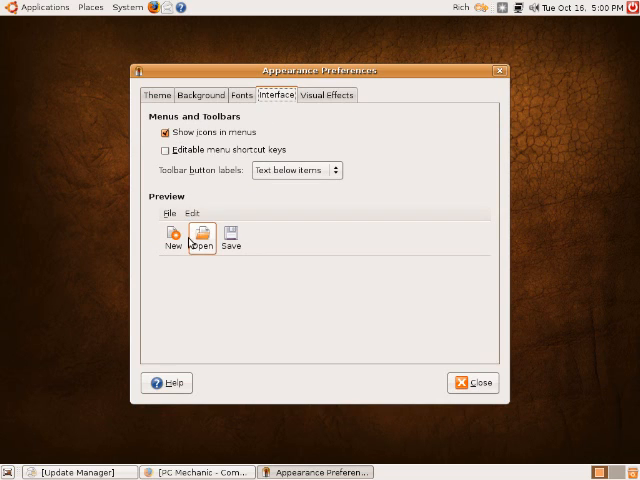
{"action": "left_click", "coordinate": [327, 95]}
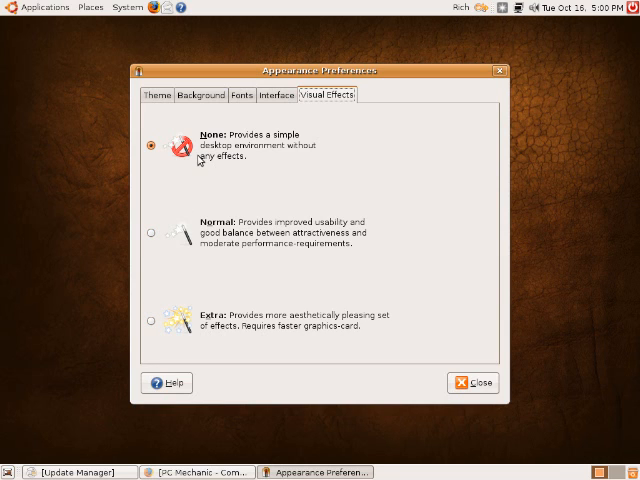
{"action": "left_click", "coordinate": [157, 95]}
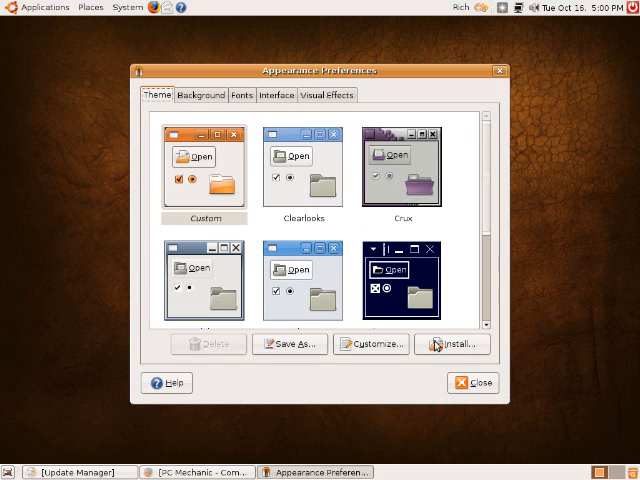
{"action": "left_click", "coordinate": [473, 382]}
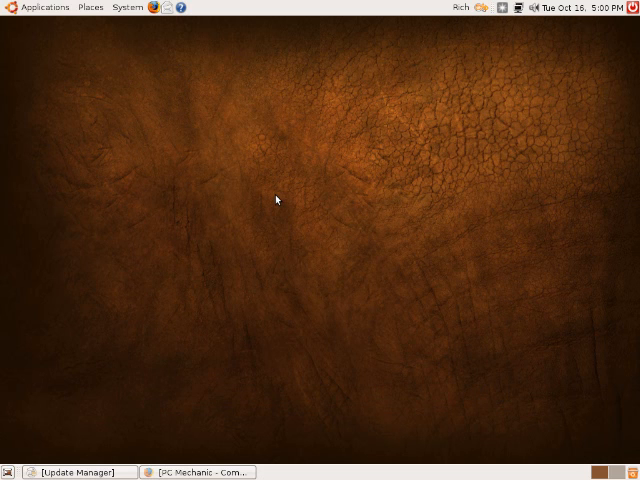